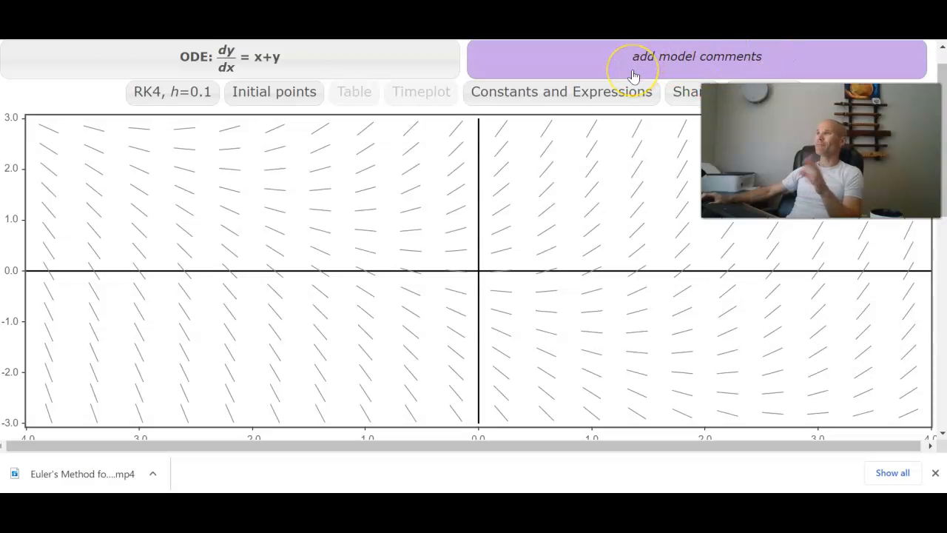
Open the ODE equation settings and switch the variables of the single ODE to dy/dt.
left_click(243, 63)
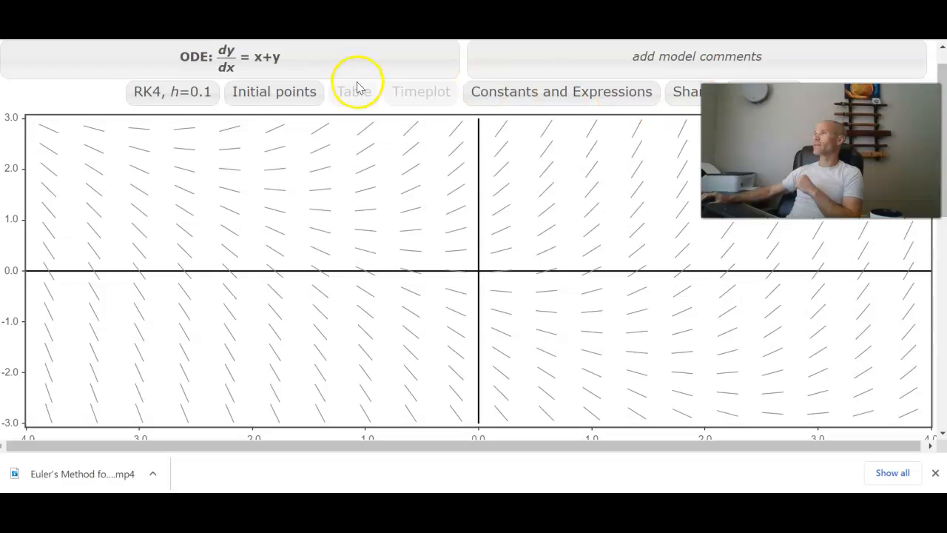
left_click(189, 72)
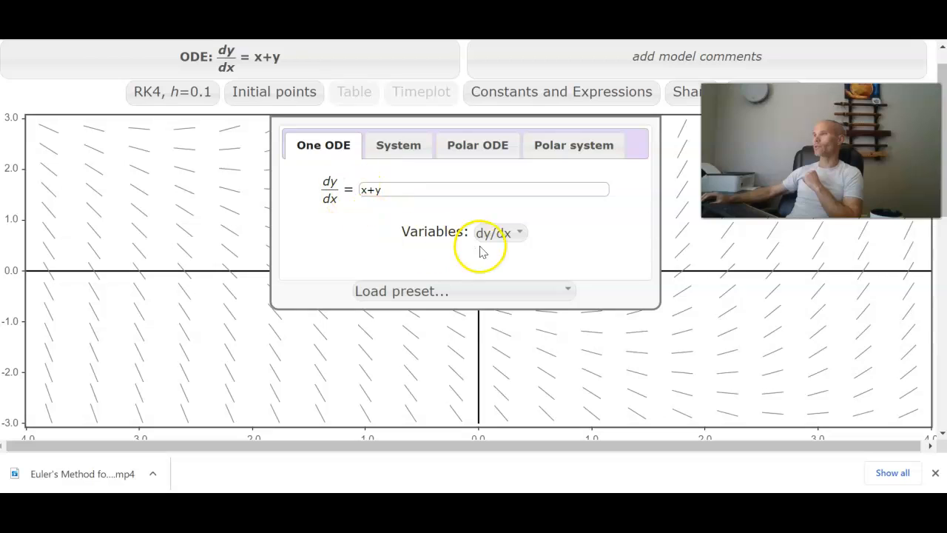
left_click(503, 232)
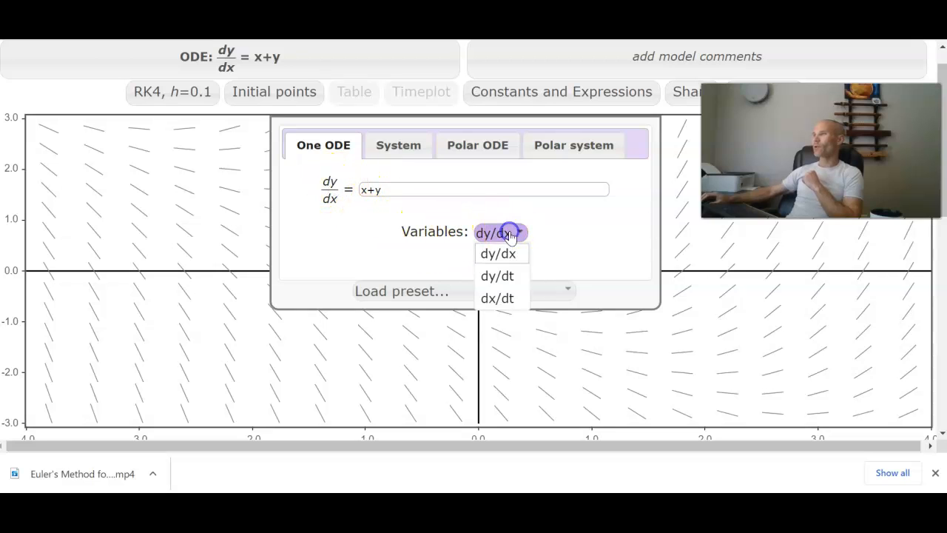
left_click(519, 281)
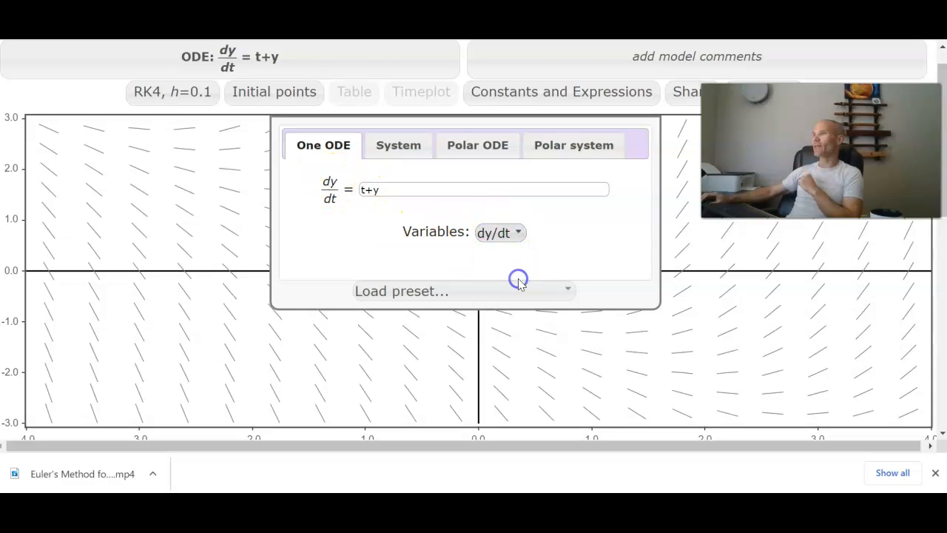
Enter 0.2t-0.6y as the right-hand side of dy/dt and close the equation settings.
left_click(406, 192)
left_click_drag(405, 191, 332, 188)
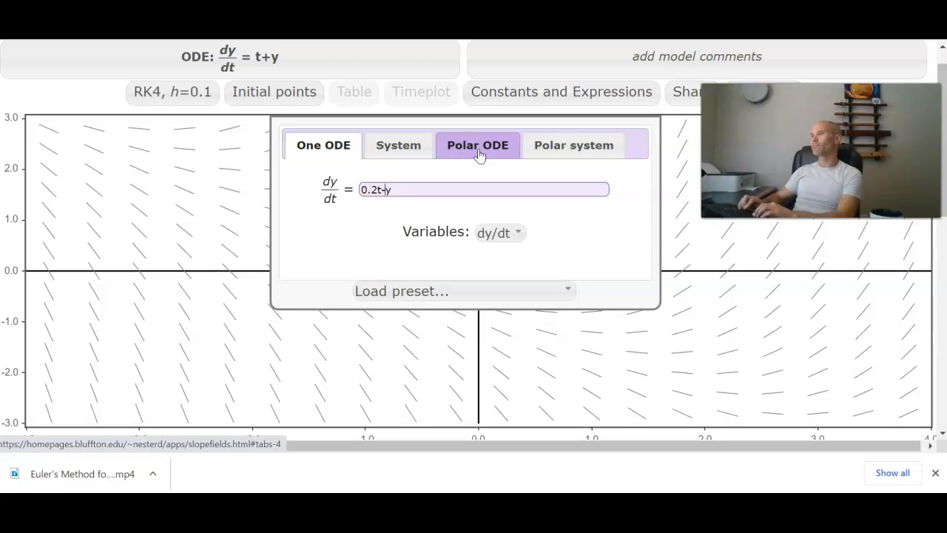
type(".6")
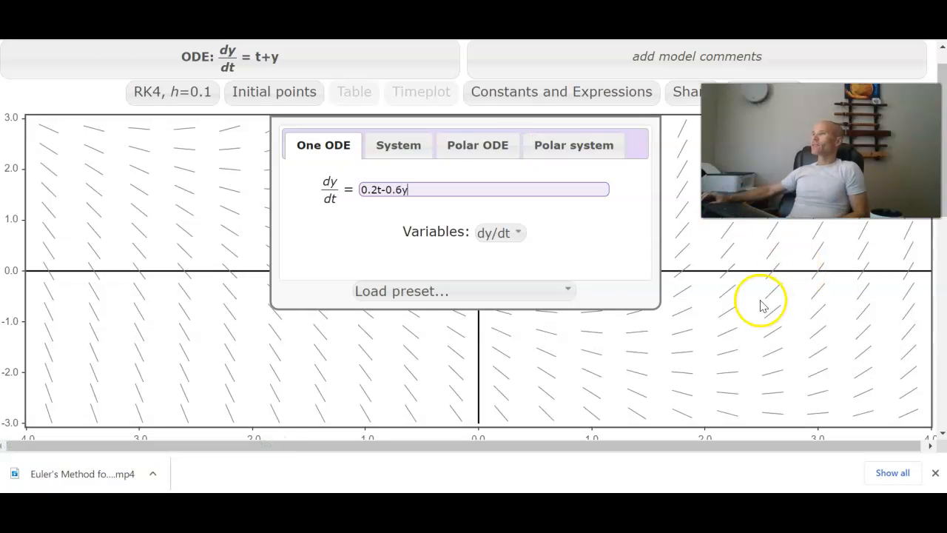
key("Return")
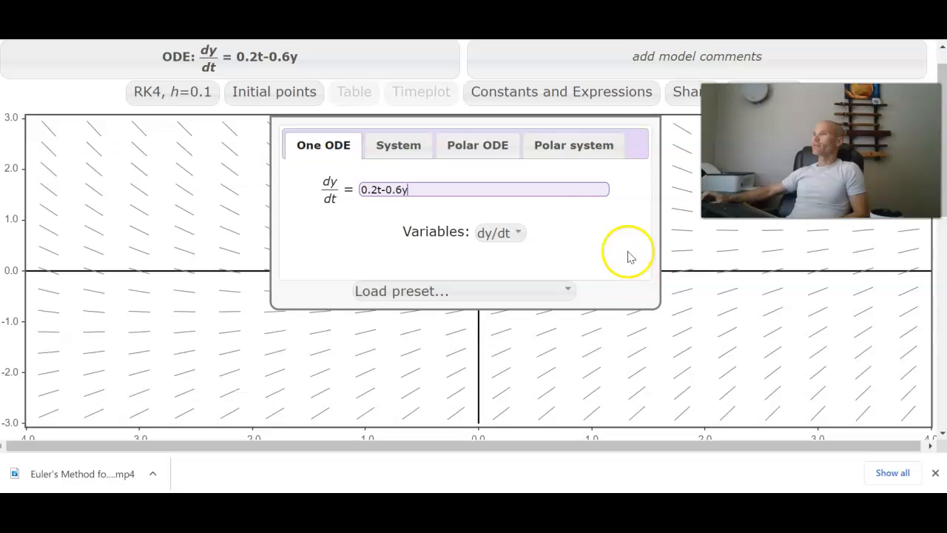
left_click(288, 55)
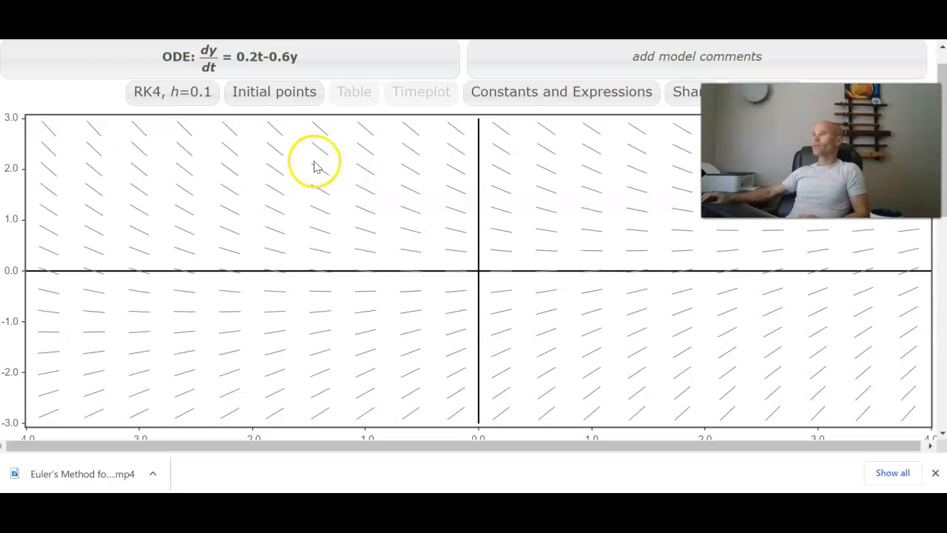
Plot a trial solution curve through a point on the vertical axis at about y = 0.6, and clear all curves.
left_click(478, 240)
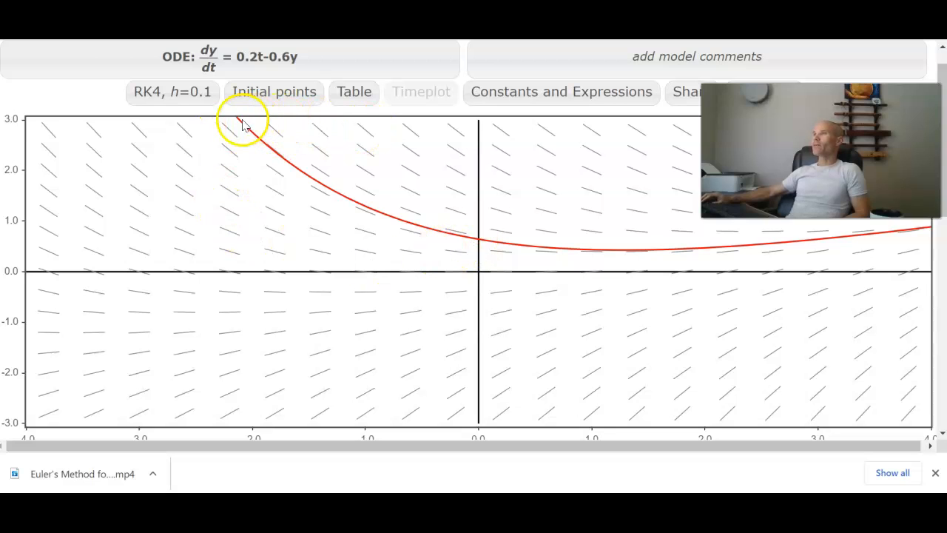
left_click(278, 106)
left_click(278, 101)
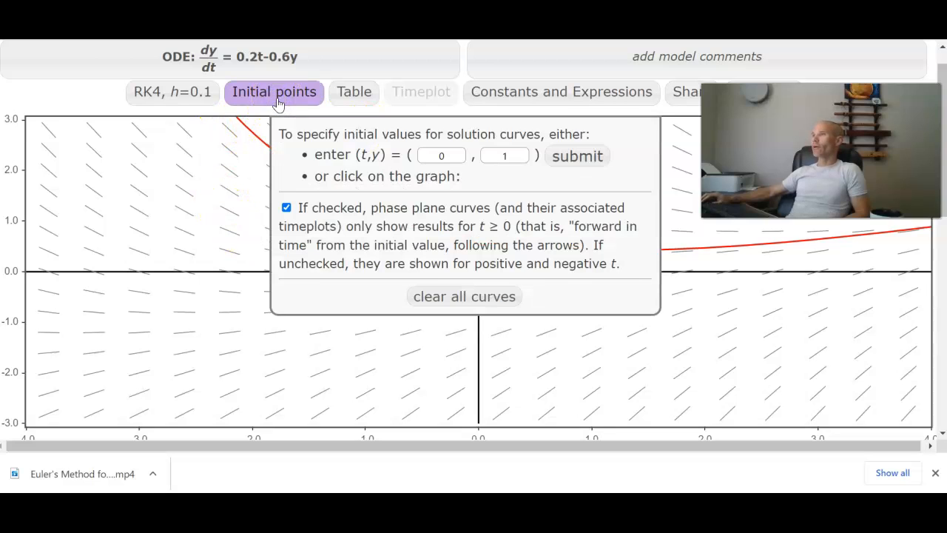
left_click(490, 302)
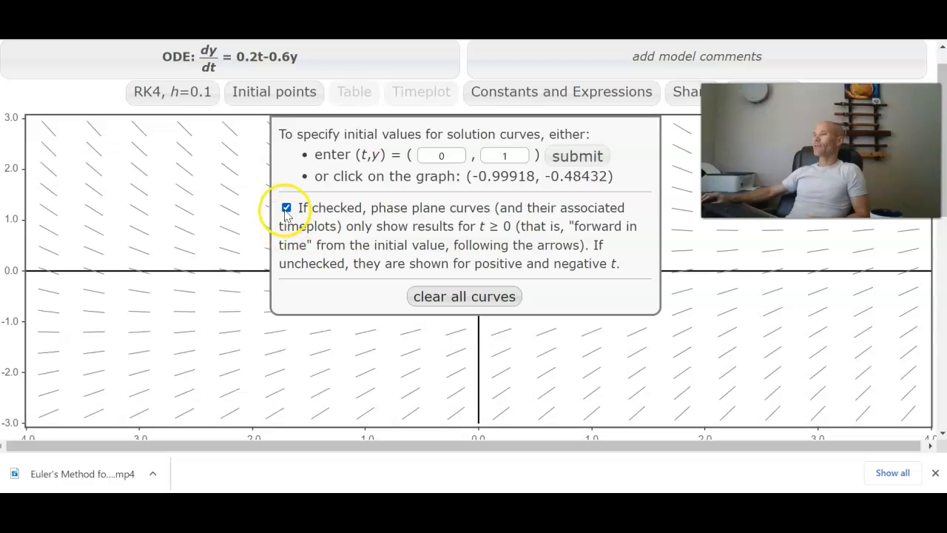
Plot the solution curve for the initial point (t, y) = (0, 1) and close the initial point settings.
left_click(574, 156)
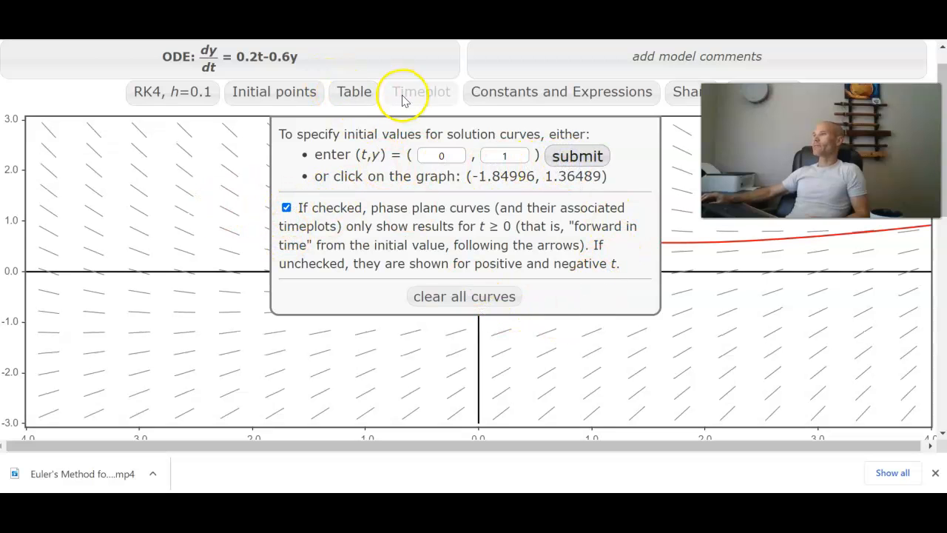
right_click(164, 219)
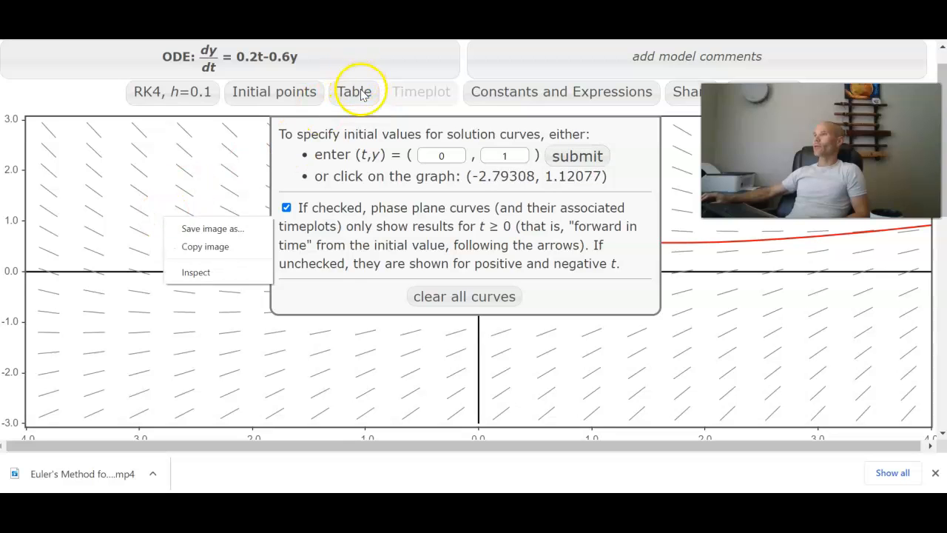
left_click(287, 95)
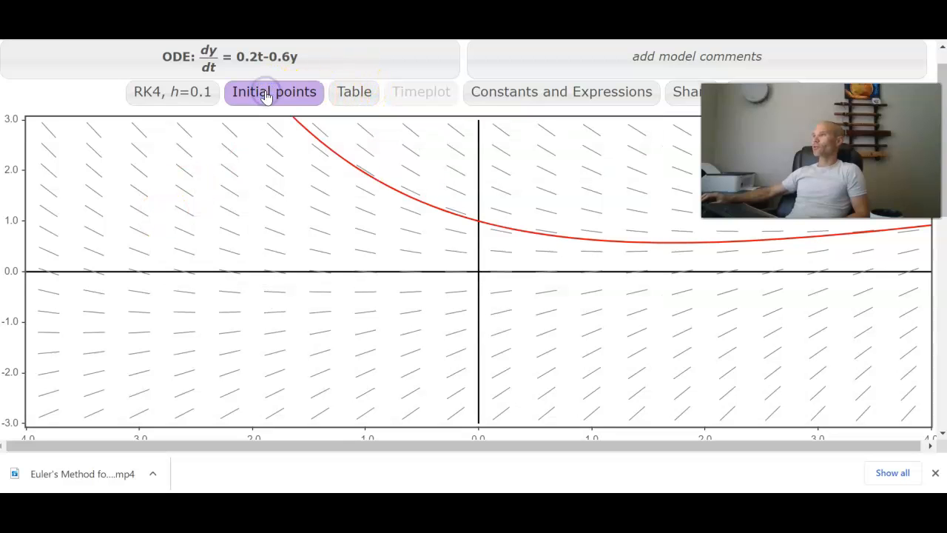
left_click(283, 108)
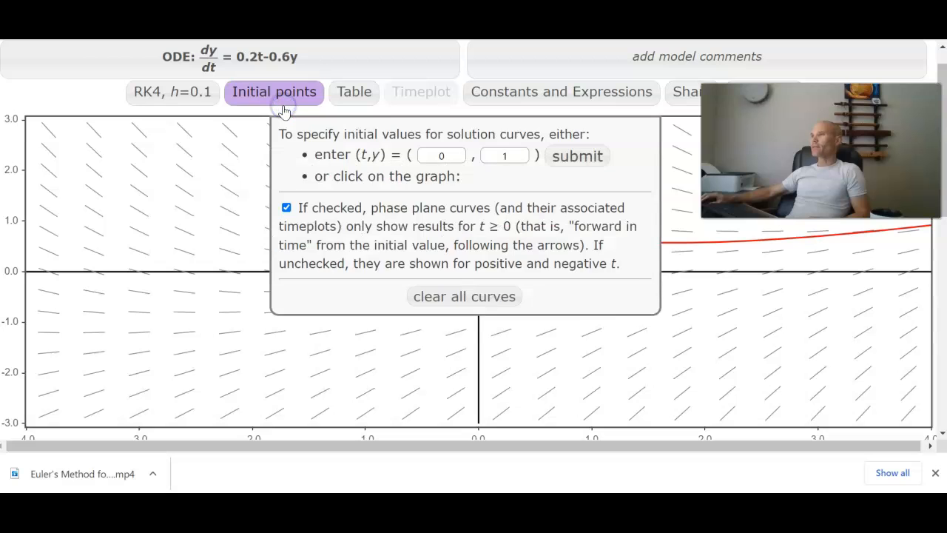
left_click(284, 110)
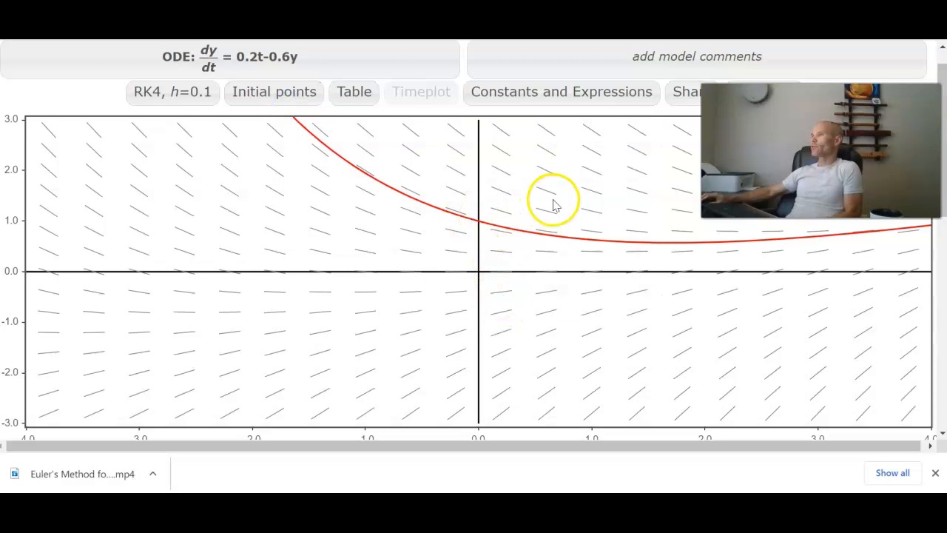
Change the numerical method to Euler with a step size h of 1.
left_click(162, 100)
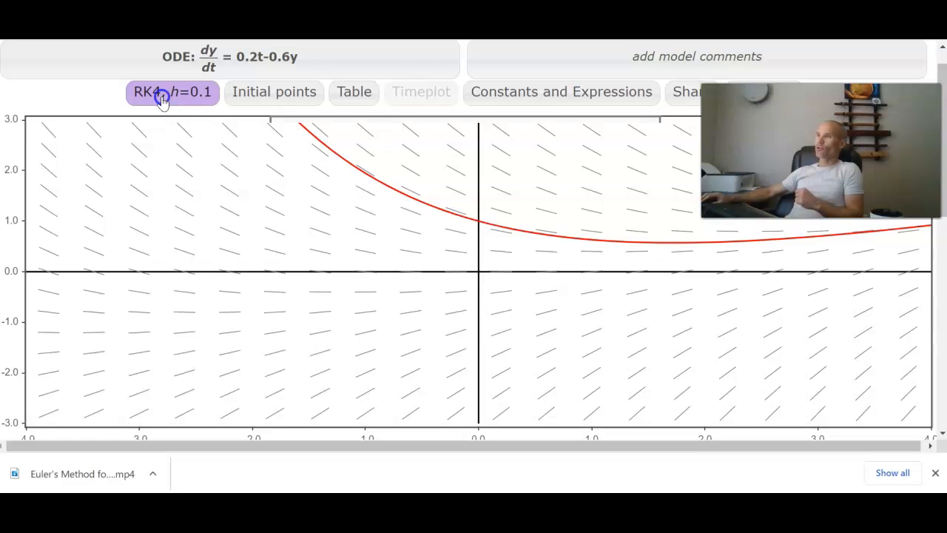
left_click(440, 137)
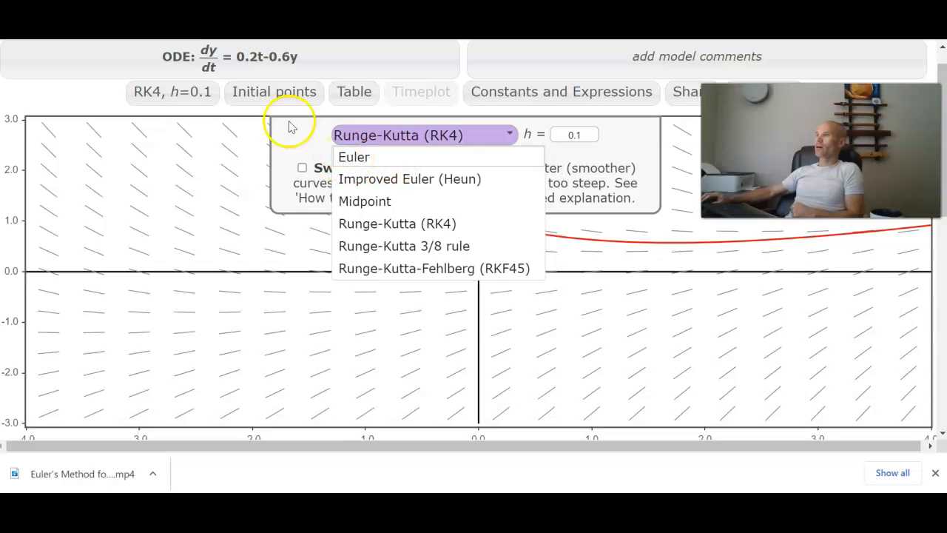
left_click(353, 158)
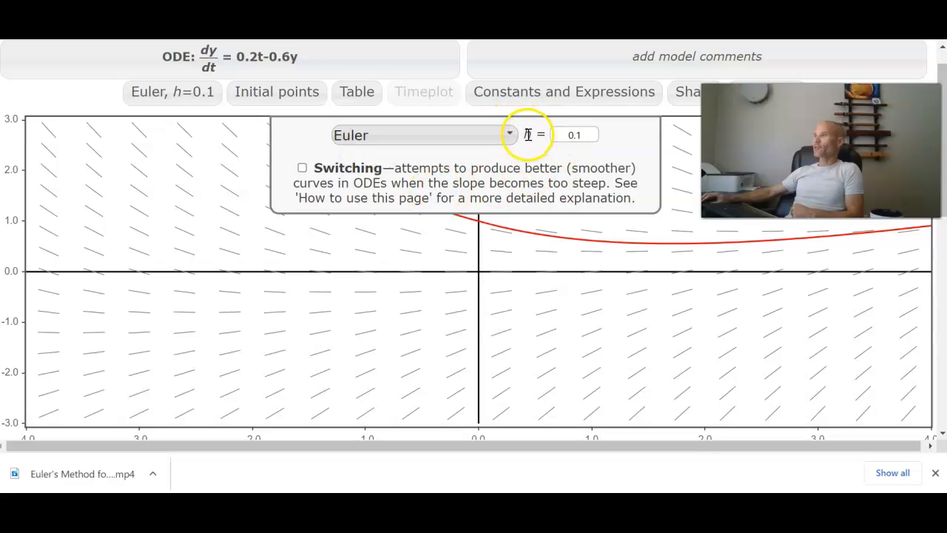
left_click_drag(527, 135, 544, 136)
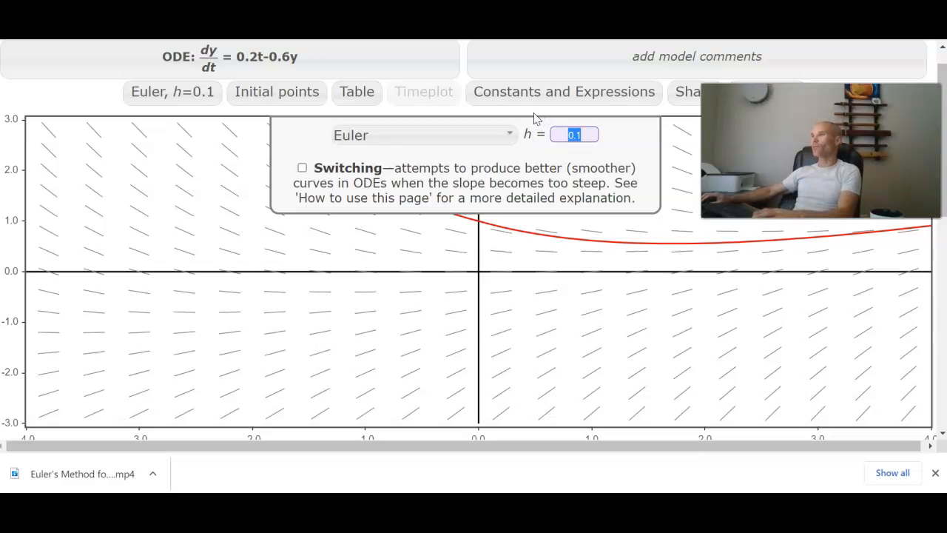
type("1")
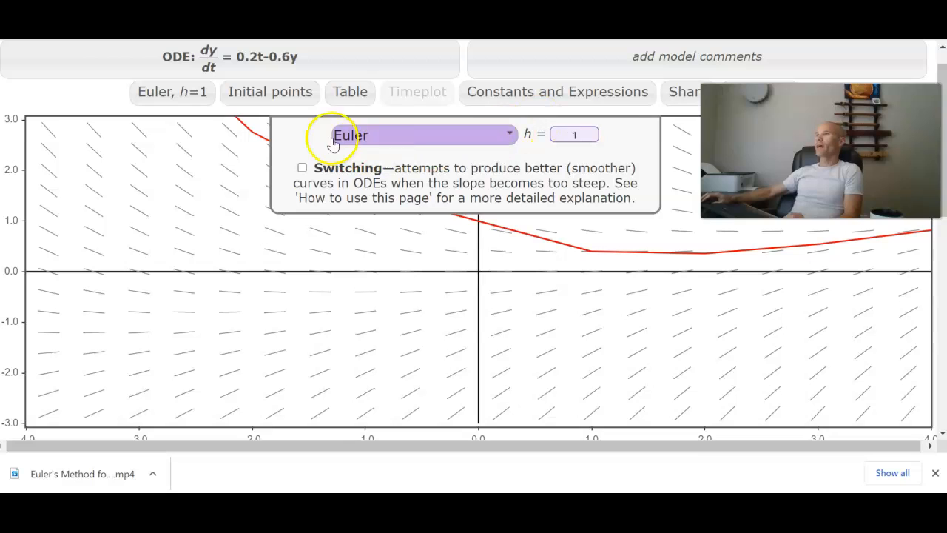
left_click(163, 93)
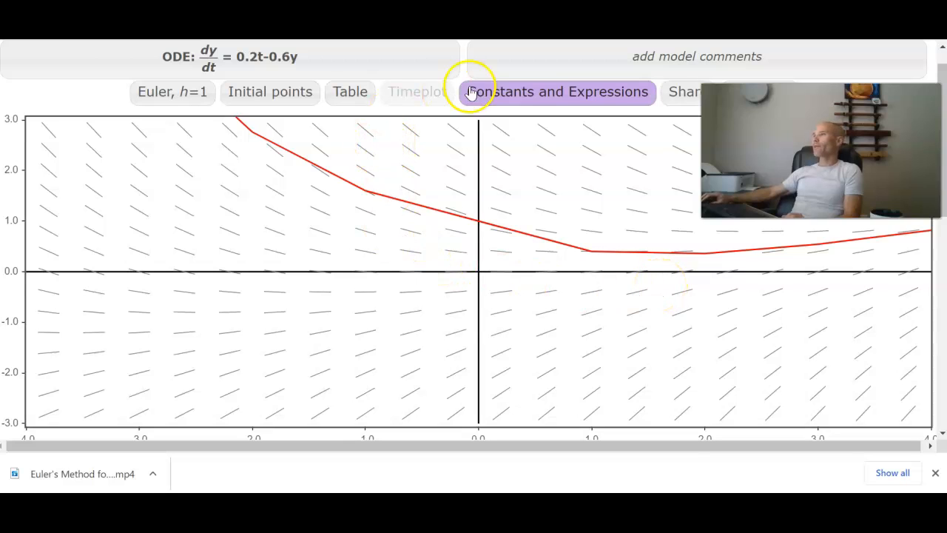
Show the table of values for the solution curve and expand it to include the y' column.
left_click(345, 96)
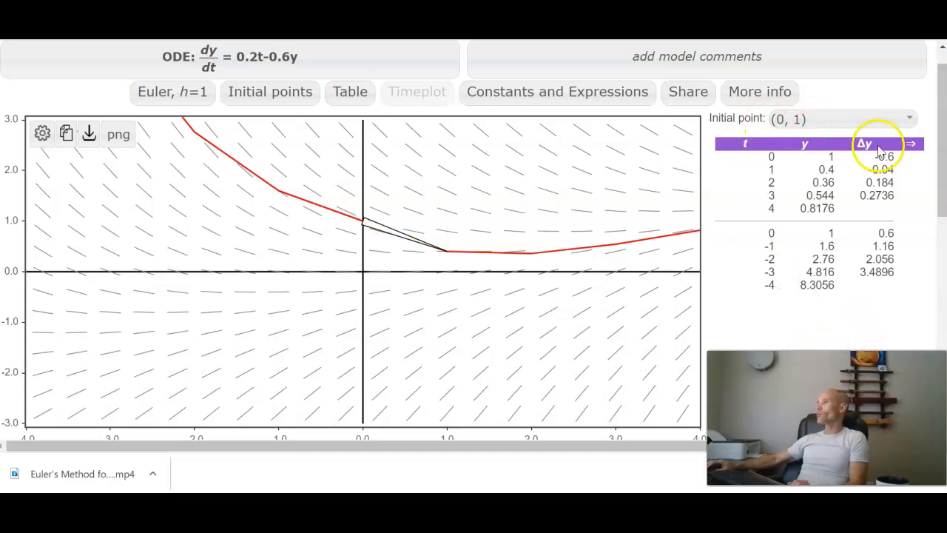
left_click(911, 142)
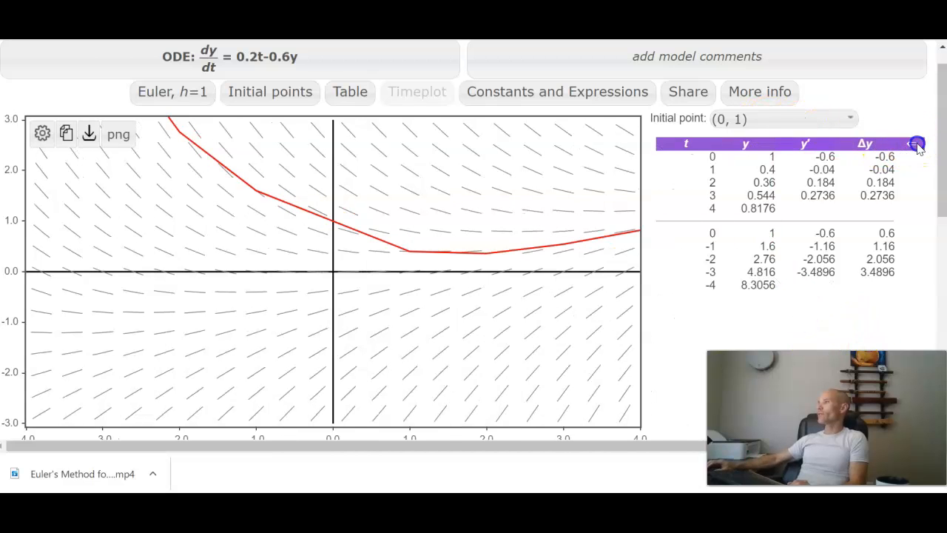
left_click(913, 143)
left_click(913, 143)
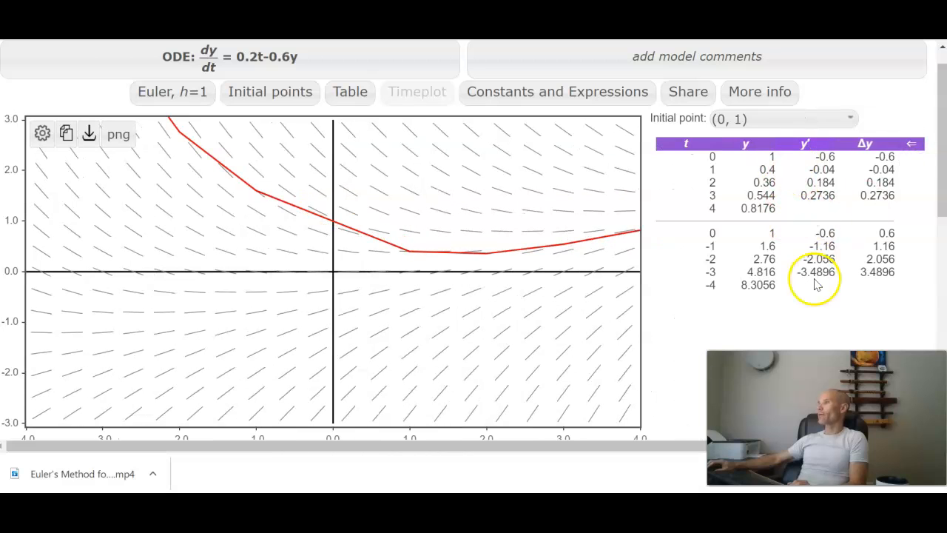
left_click(833, 194)
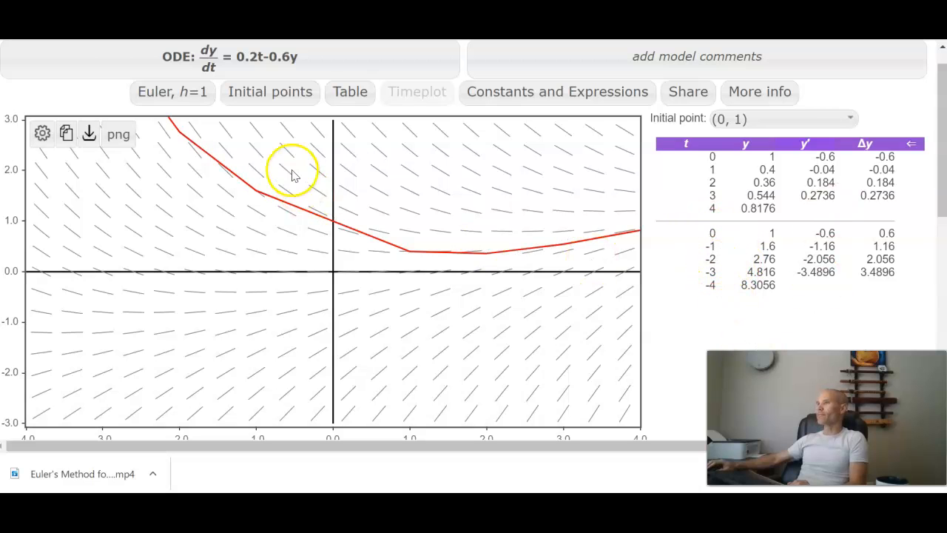
Try resubmitting the initial point (0, 1) with the forward-in-time option turned off and on again.
left_click(291, 94)
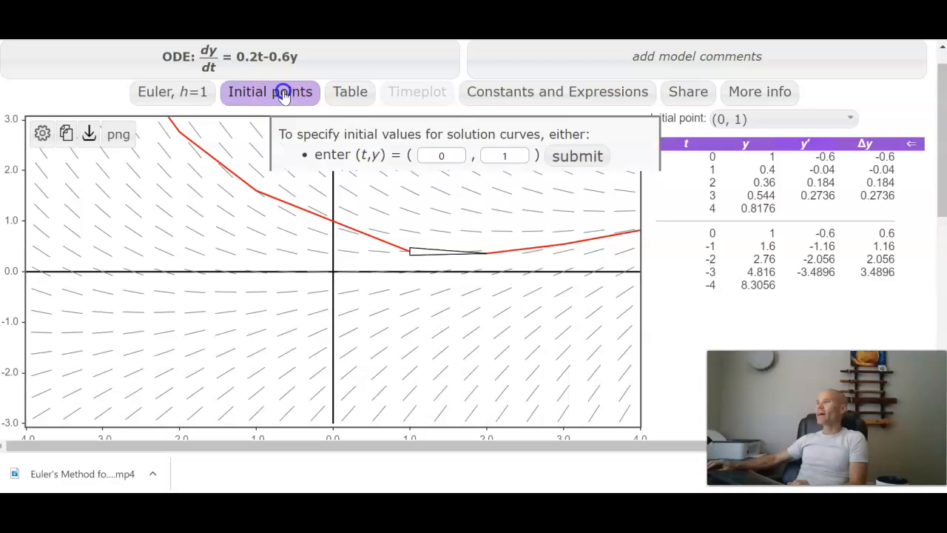
left_click(287, 209)
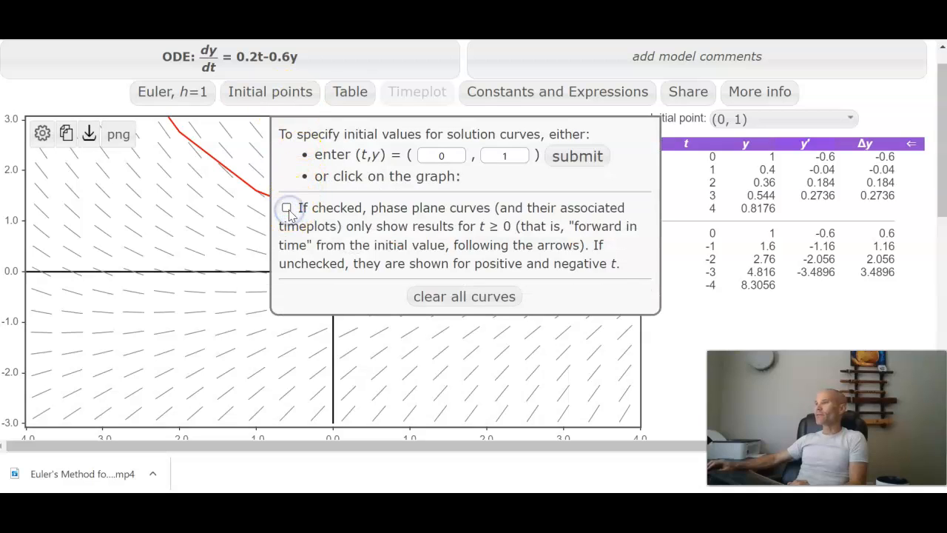
left_click(599, 154)
left_click(507, 294)
left_click(576, 155)
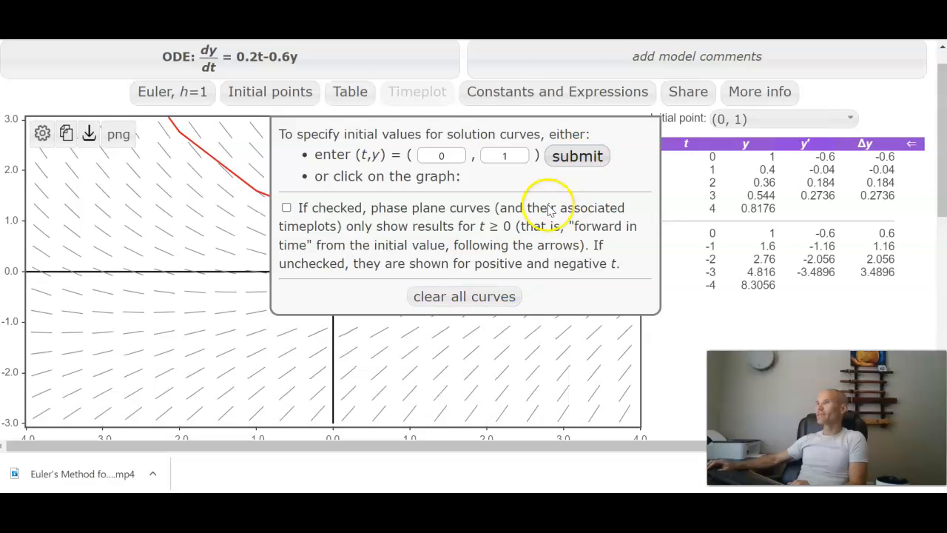
left_click(287, 207)
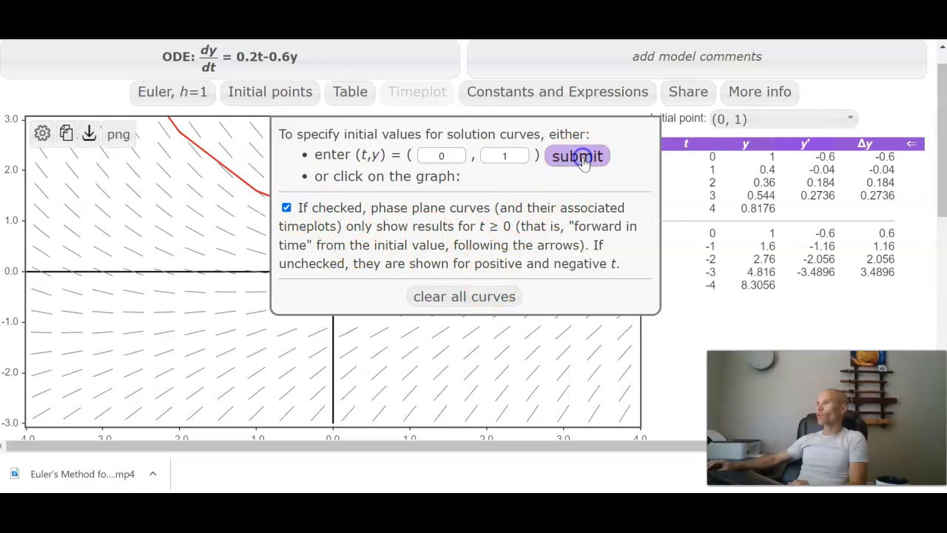
left_click(694, 296)
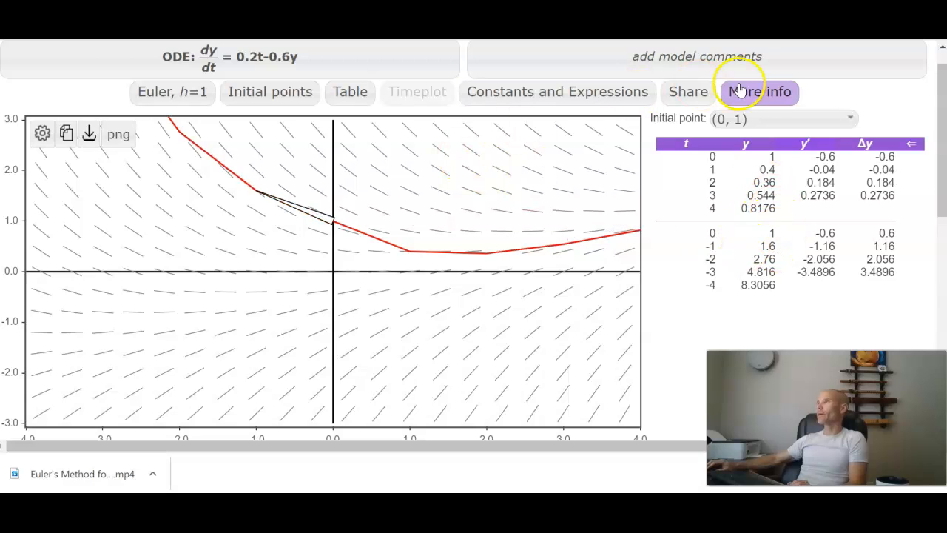
Set the Euler step size h to 0.1 and look through the rows of the recalculated table.
left_click(206, 93)
left_click(574, 134)
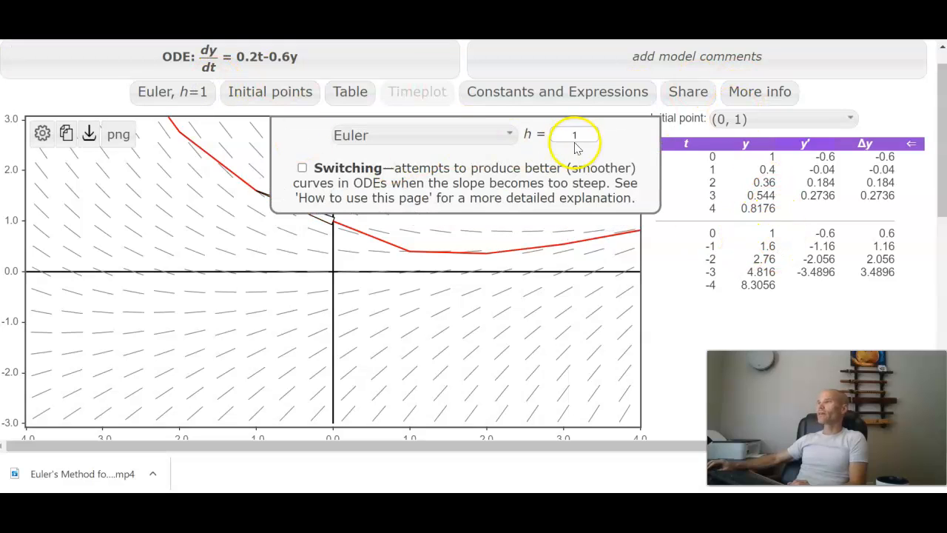
type("0")
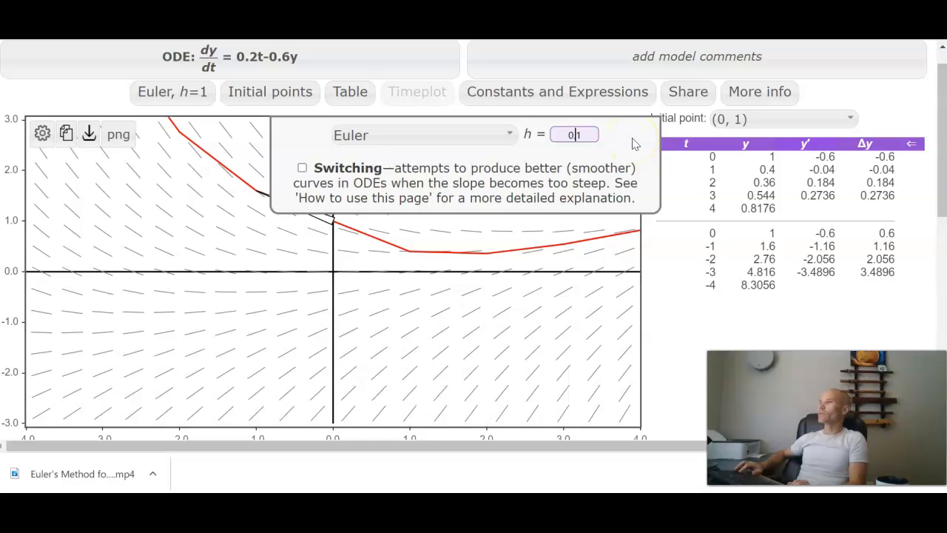
type(".")
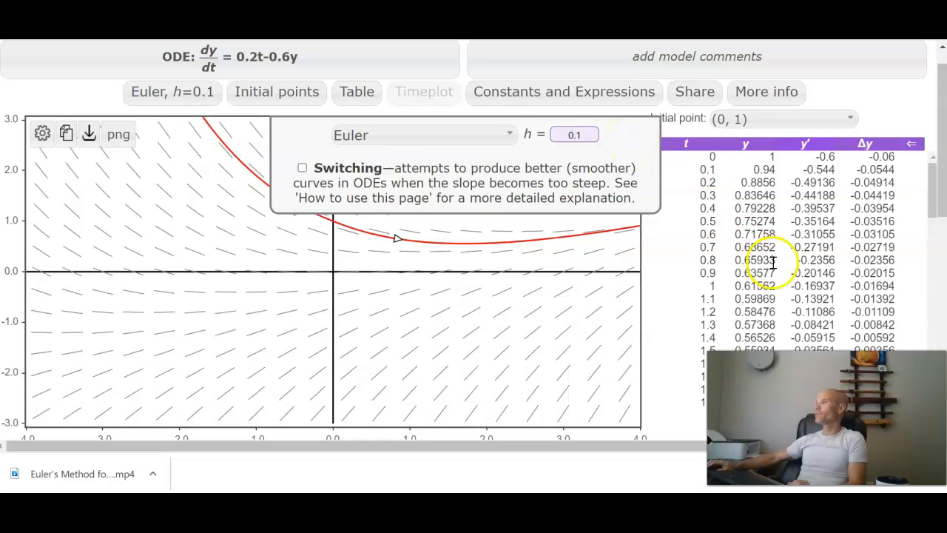
scroll(773, 263, "down", 10)
scroll(777, 265, "up", 3)
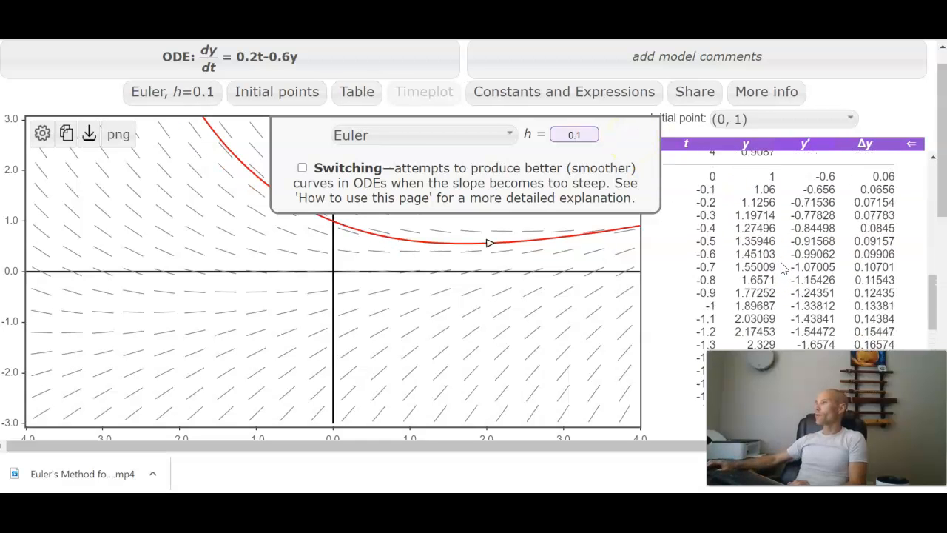
Hide and reshow the table of values, and look through its rows for h = 0.1 back to the start.
scroll(783, 268, "up", 4)
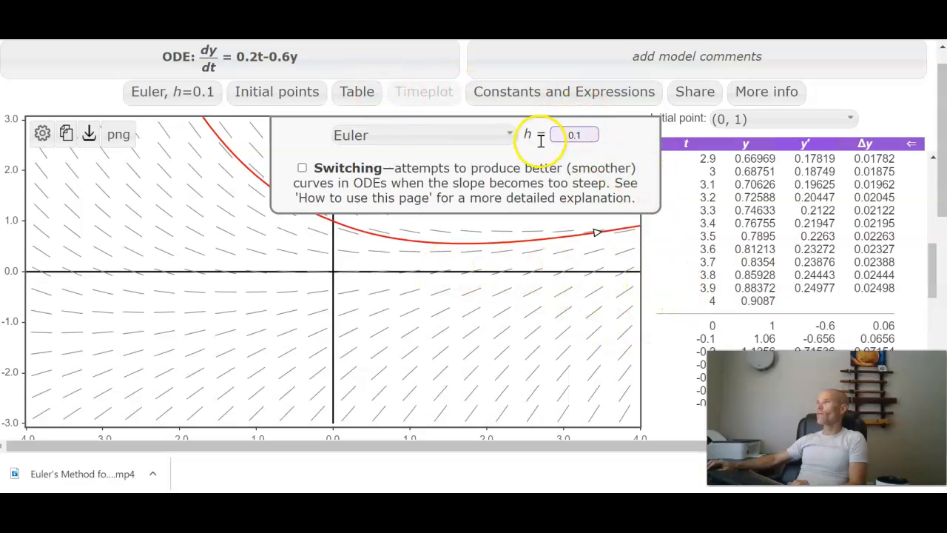
left_click(373, 92)
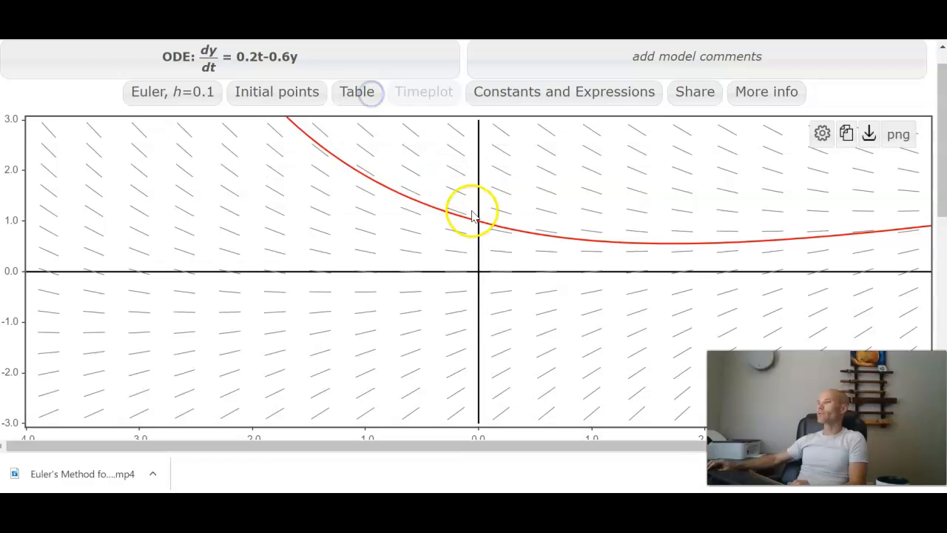
left_click(364, 98)
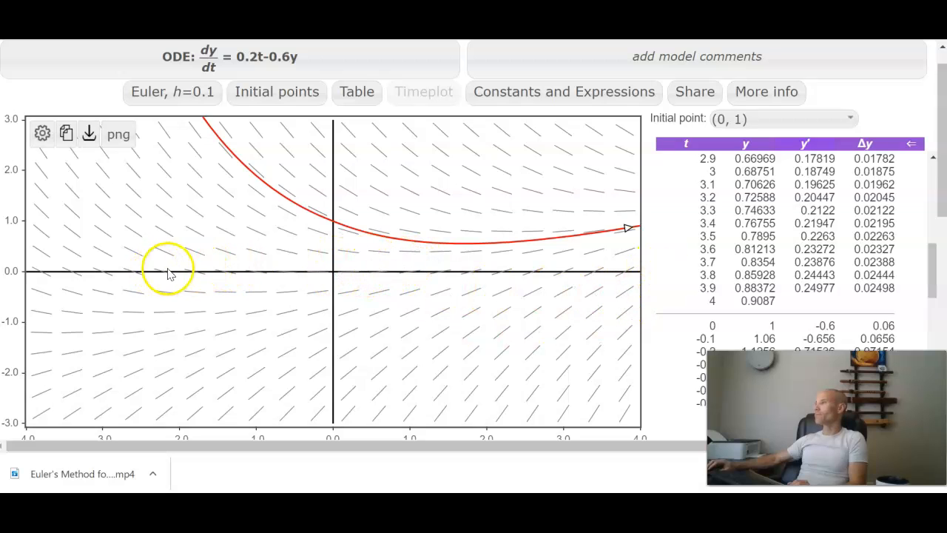
left_click_drag(737, 288, 770, 197)
scroll(789, 264, "down", 7)
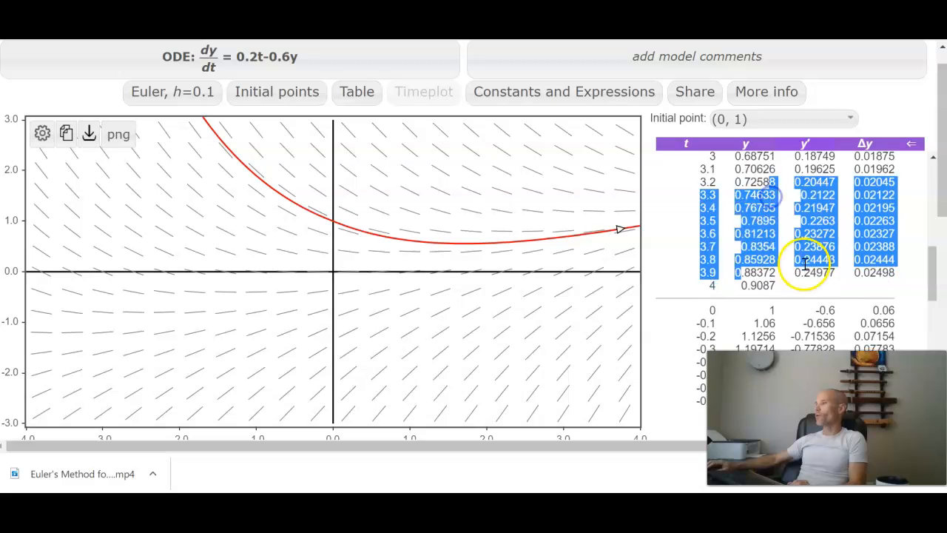
scroll(822, 303, "up", 7)
left_click(823, 309)
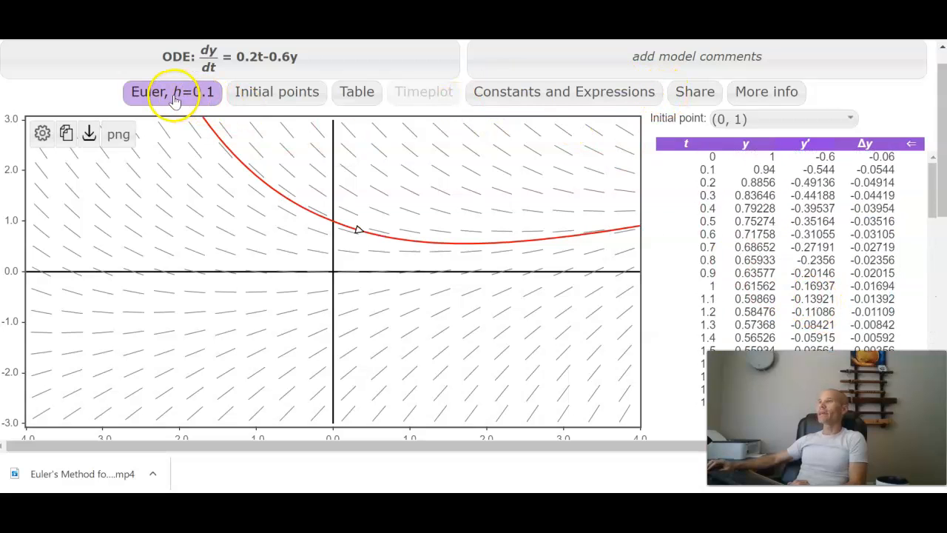
Set the graph's t range to run from 0 to 10.
left_click(43, 135)
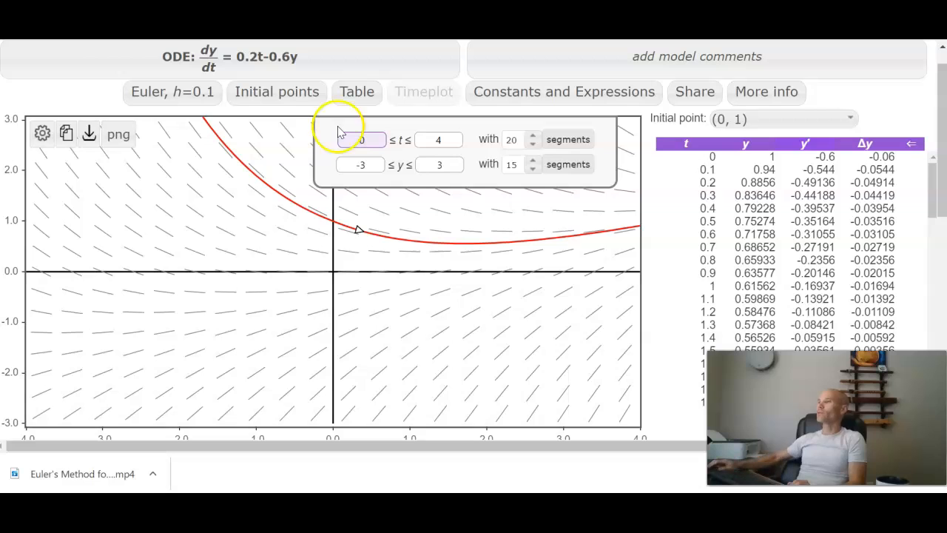
left_click_drag(450, 143, 418, 142)
type("10")
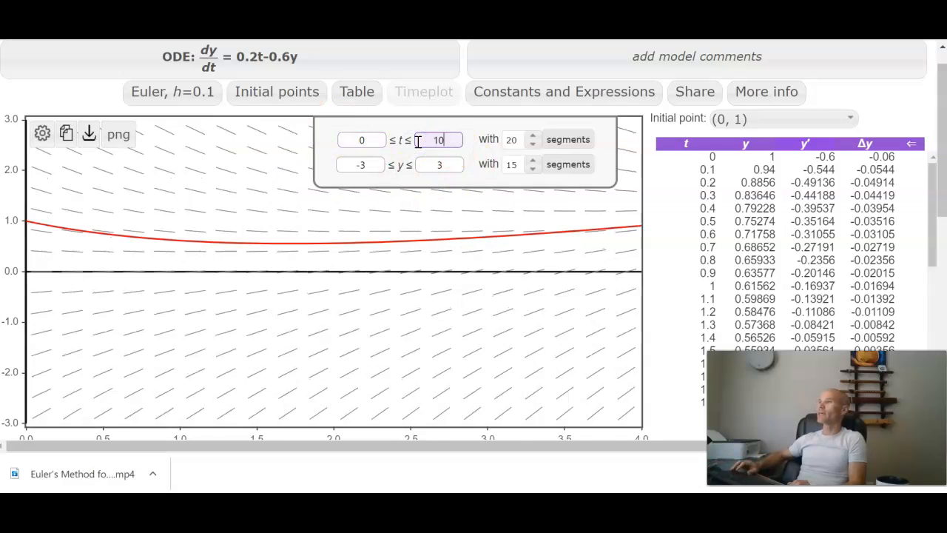
left_click(363, 188)
left_click(288, 162)
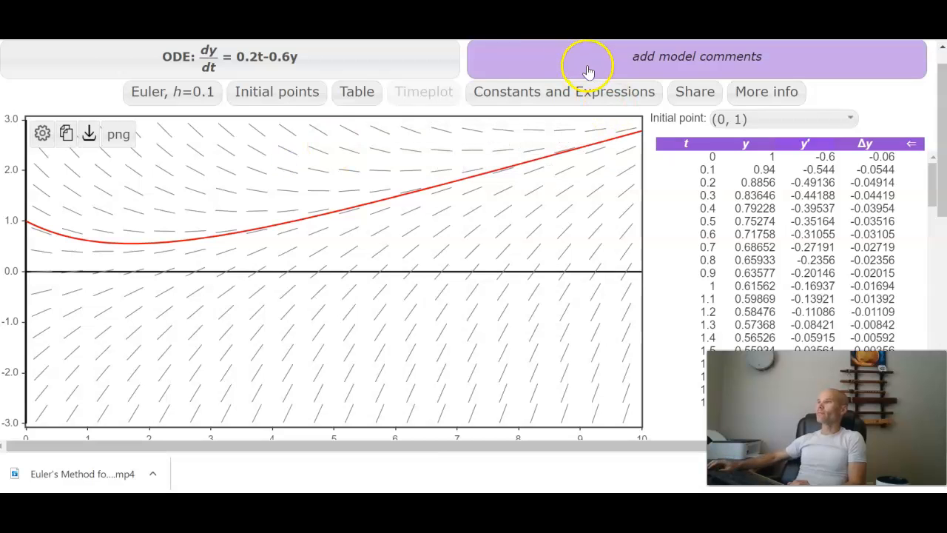
left_click(363, 93)
left_click(368, 98)
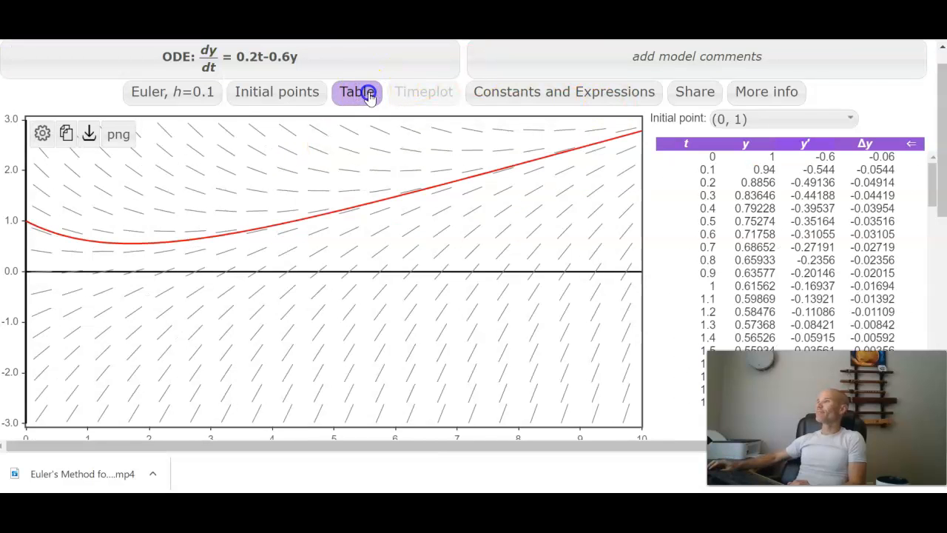
left_click(284, 98)
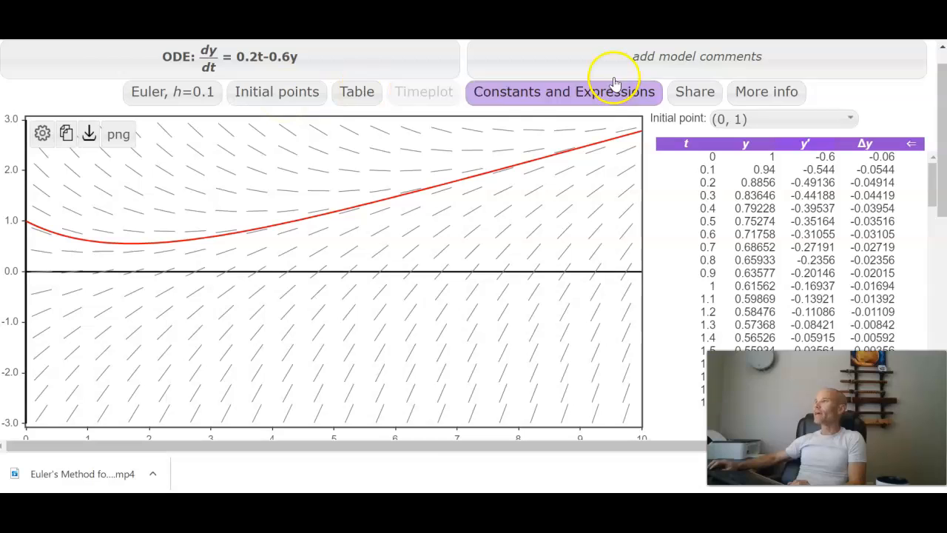
left_click(257, 100)
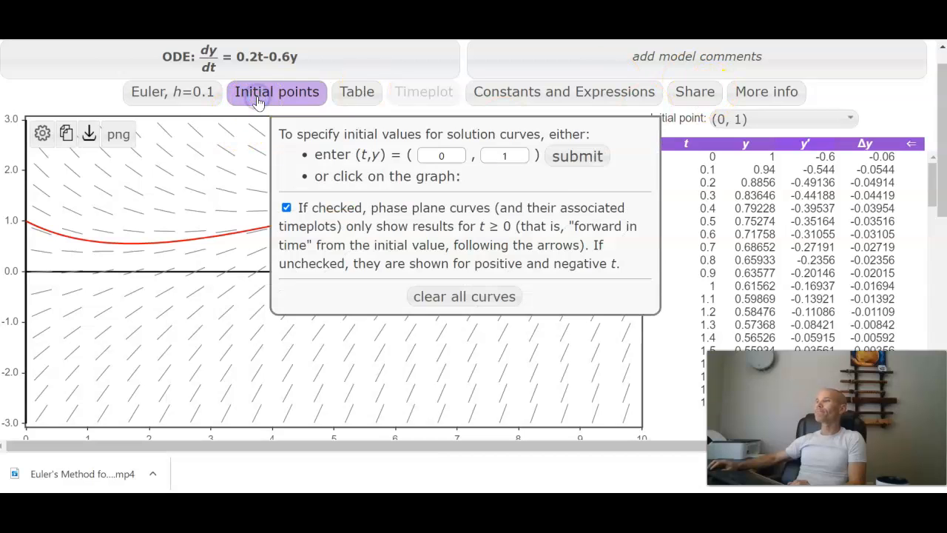
left_click(255, 98)
Set the graph's lower y bound to 0 and check the table's last forward-in-time rows near t = 10.
left_click(43, 132)
left_click(363, 165)
type("0")
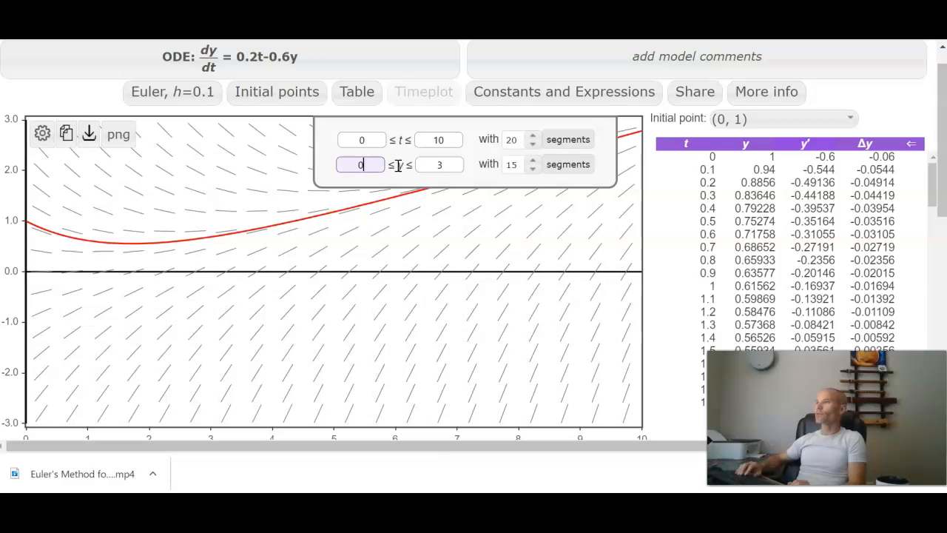
key("Return")
left_click(680, 293)
scroll(796, 296, "down", 15)
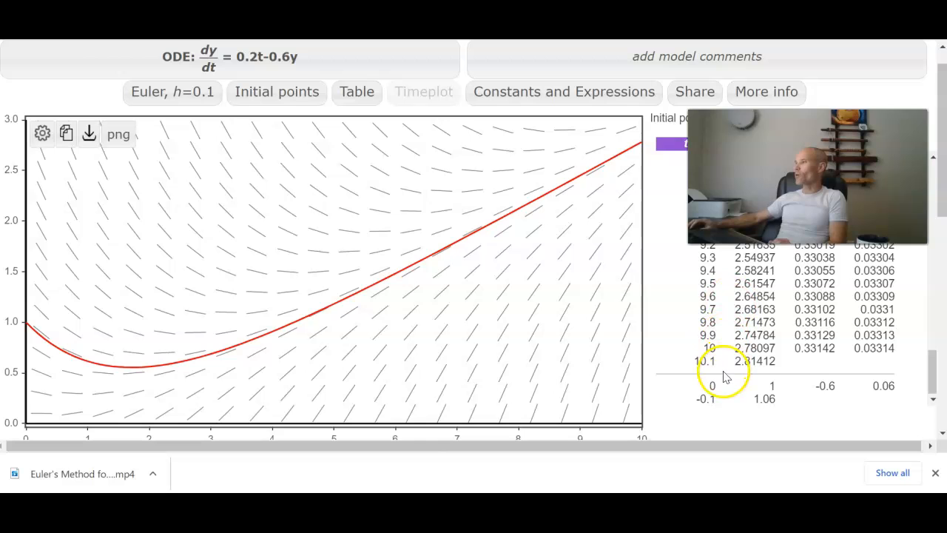
Set the Euler step size h to 0.01 and look through the recalculated table.
left_click(197, 93)
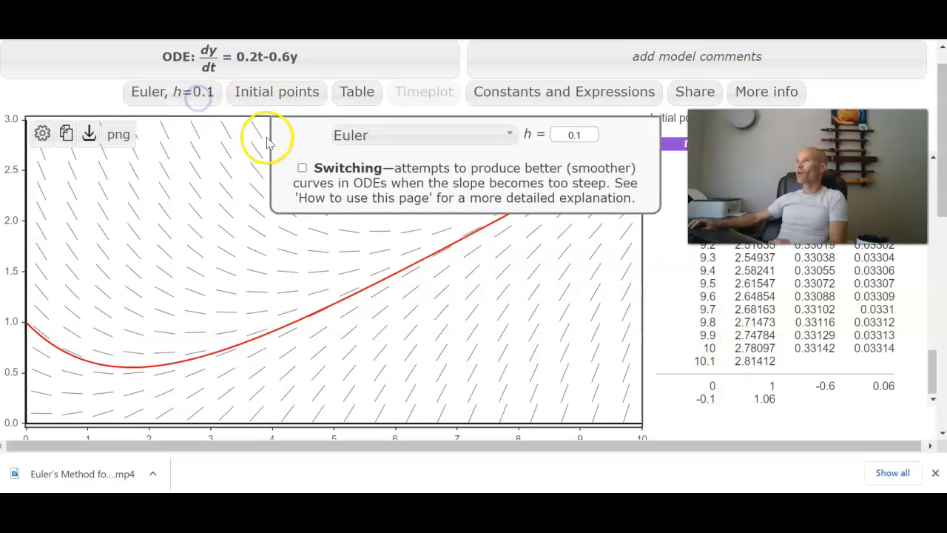
left_click(576, 136)
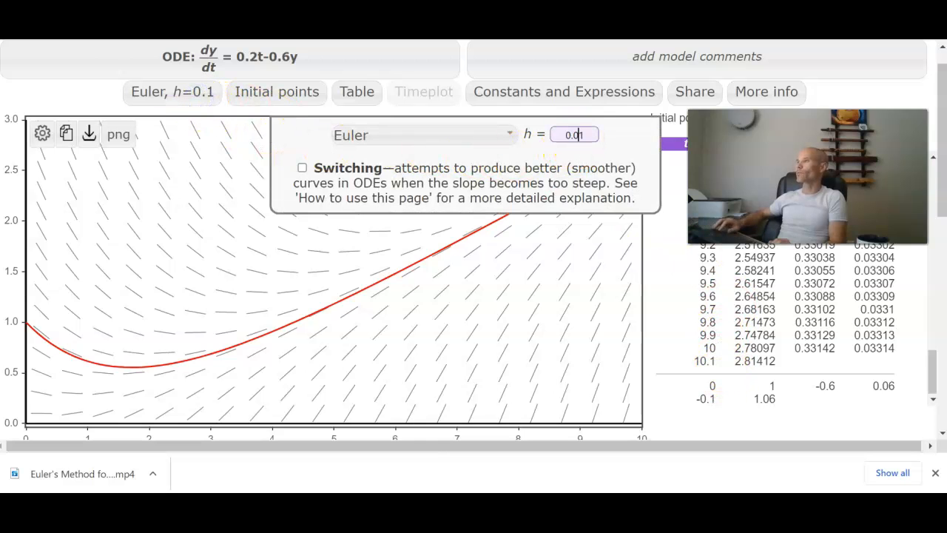
scroll(888, 363, "down", 3)
mouse_move(940, 194)
left_mouse_down()
mouse_move(932, 386)
mouse_move(932, 194)
left_mouse_up()
Try an Euler step size h of 0.001 and check the end of the table and the plotted curve.
type("0")
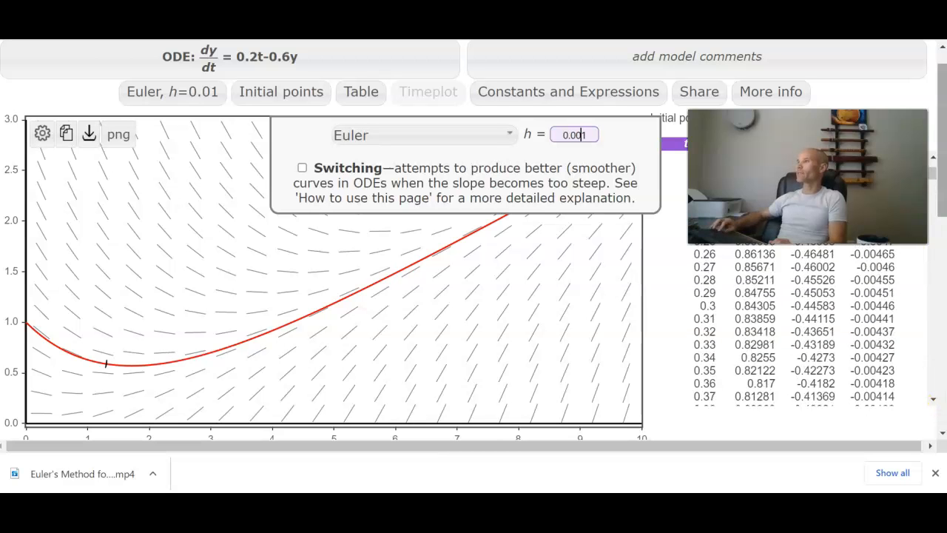
left_click_drag(933, 156, 941, 397)
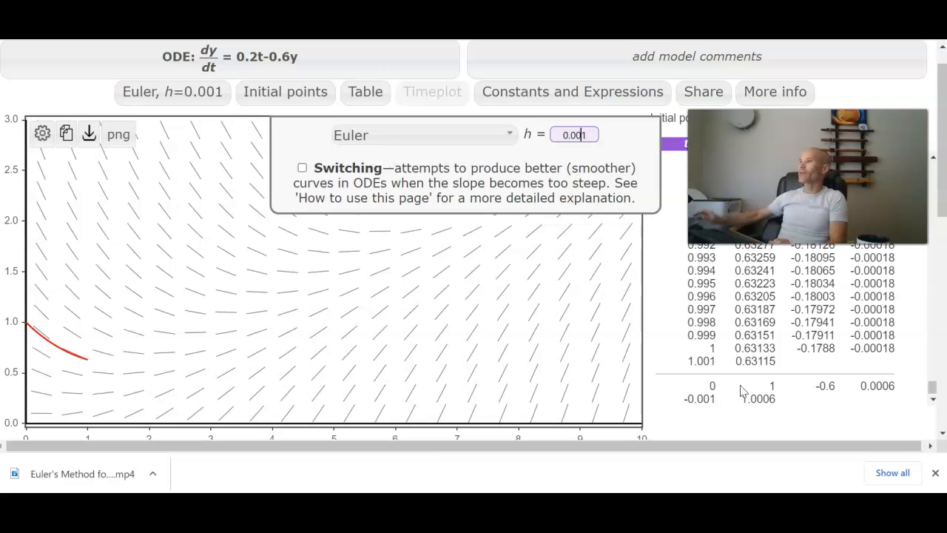
left_click(752, 378)
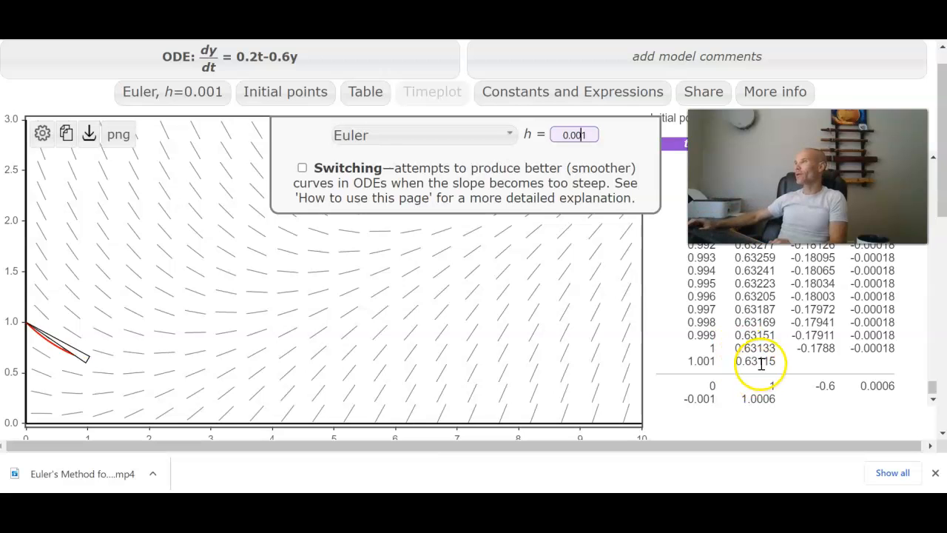
left_click(368, 319)
Return the Euler step size h to 0.01 and close the method settings.
left_click(572, 136)
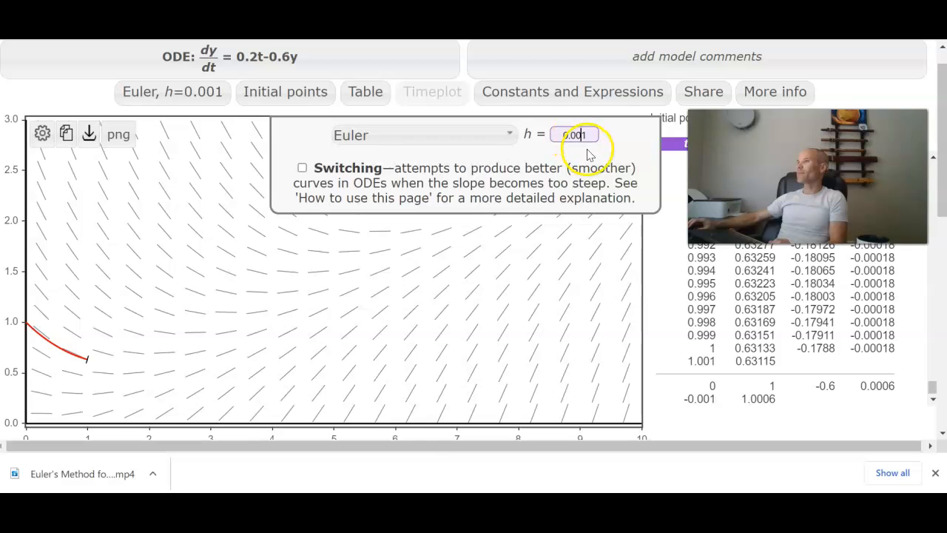
key("Return")
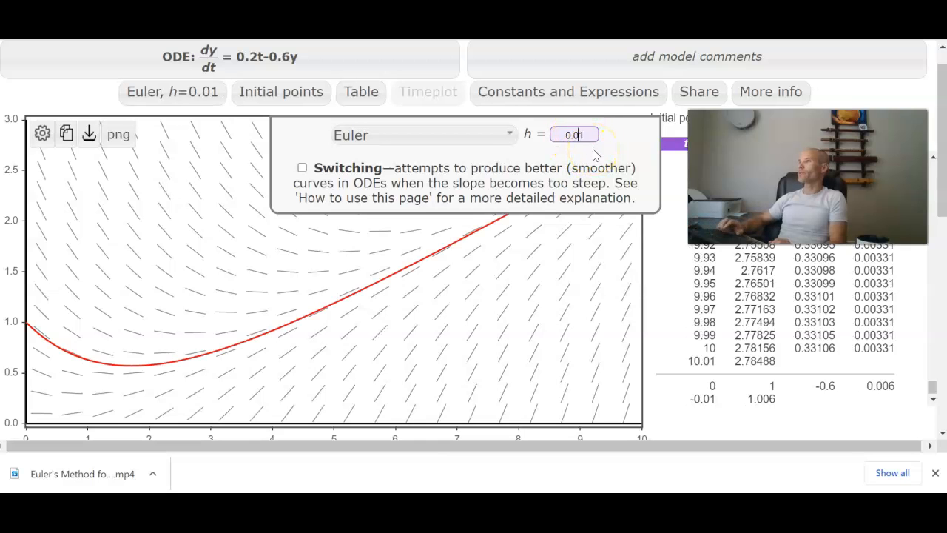
left_click(721, 286)
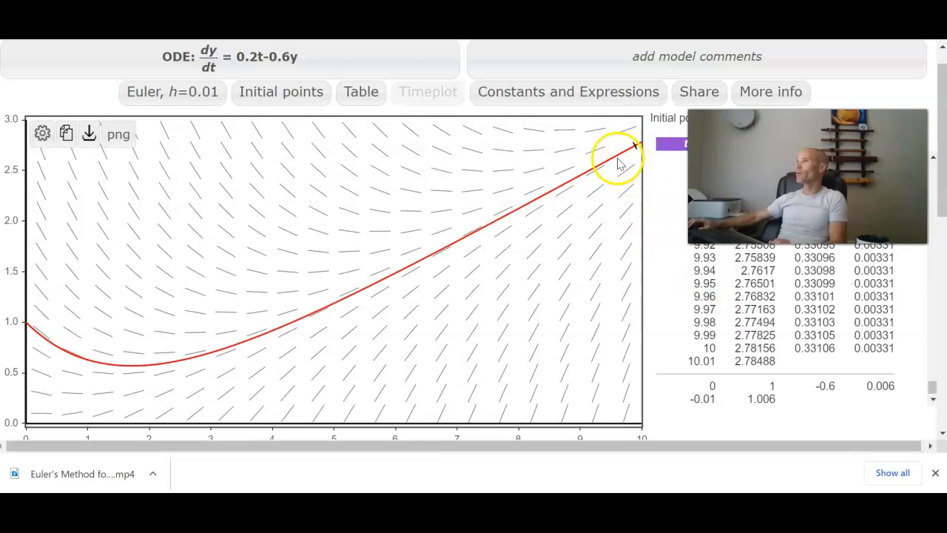
View the constants and expressions options and the model comments field, closing each again.
left_click(531, 87)
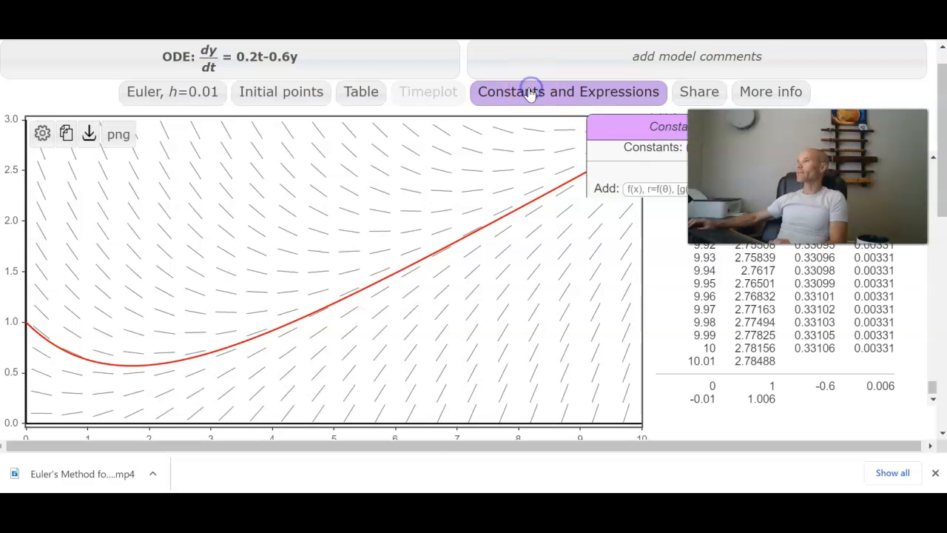
left_click(572, 100)
left_click(660, 74)
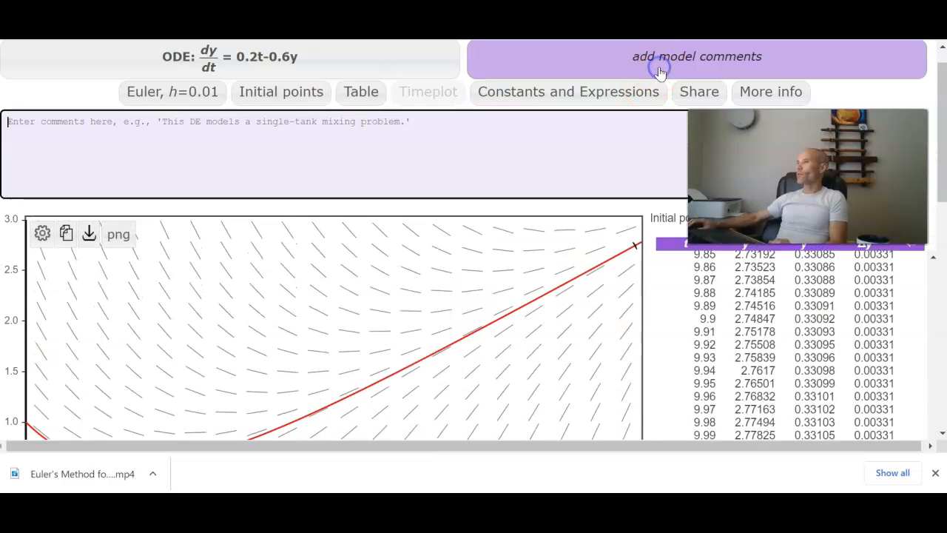
left_click(659, 69)
View the sharing options and read the model's plain-text summary down to its last line.
left_click(698, 91)
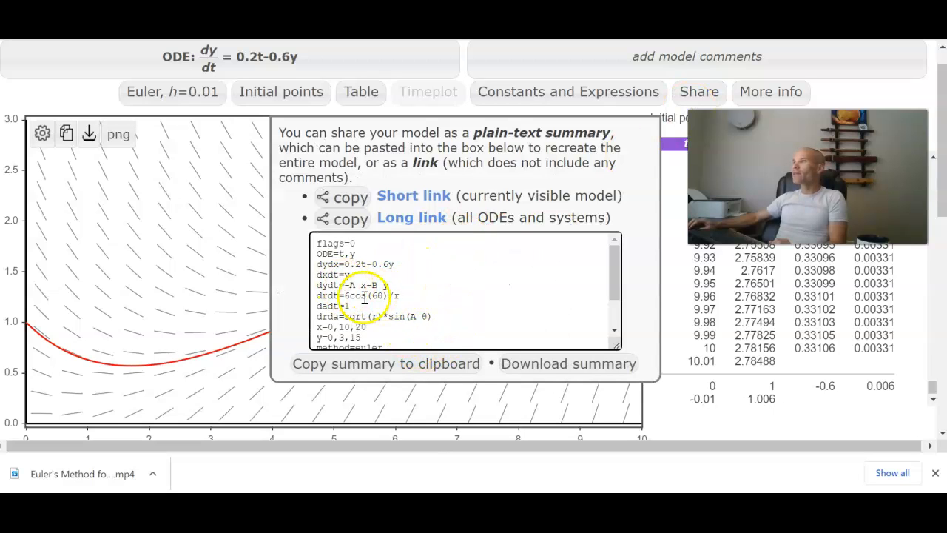
left_click(420, 342)
scroll(460, 316, "down", 2)
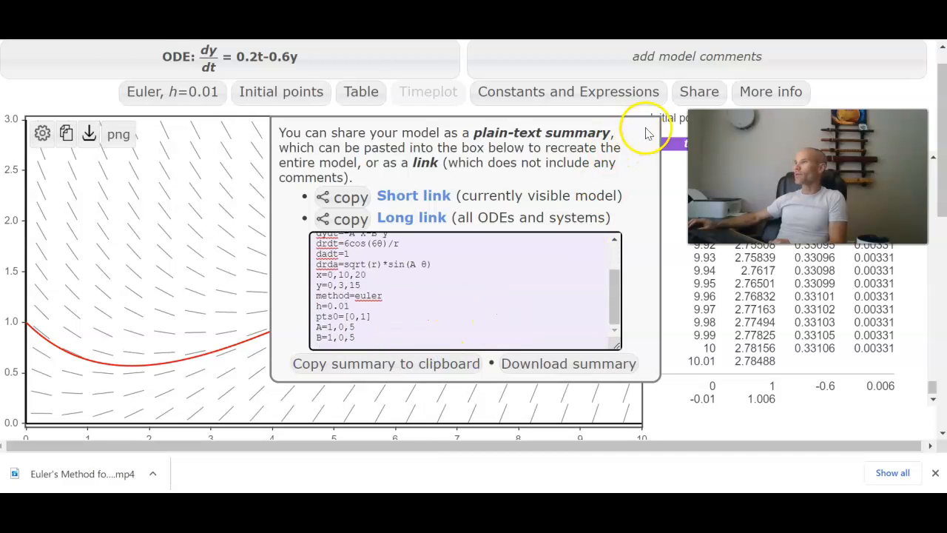
Show the additional information about the plotter and read how to use the page.
left_click(753, 91)
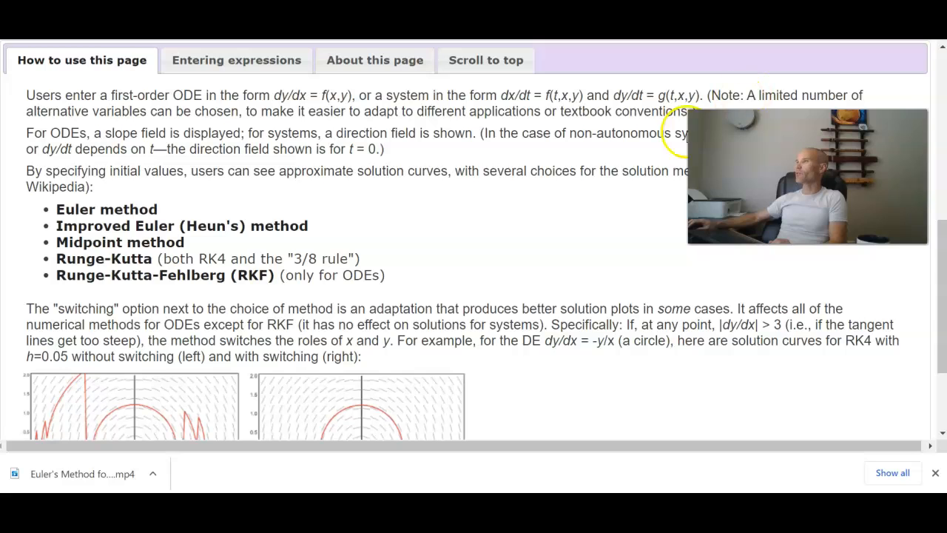
left_click(73, 68)
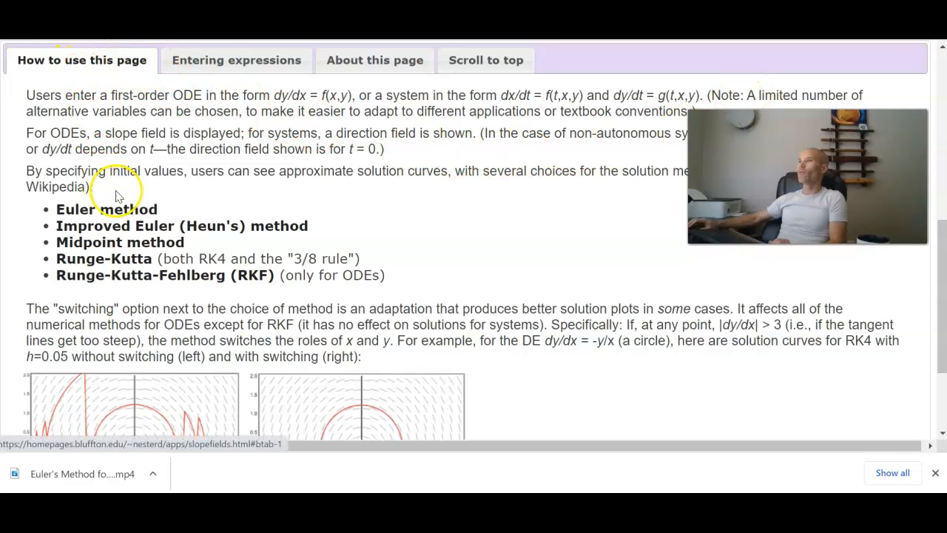